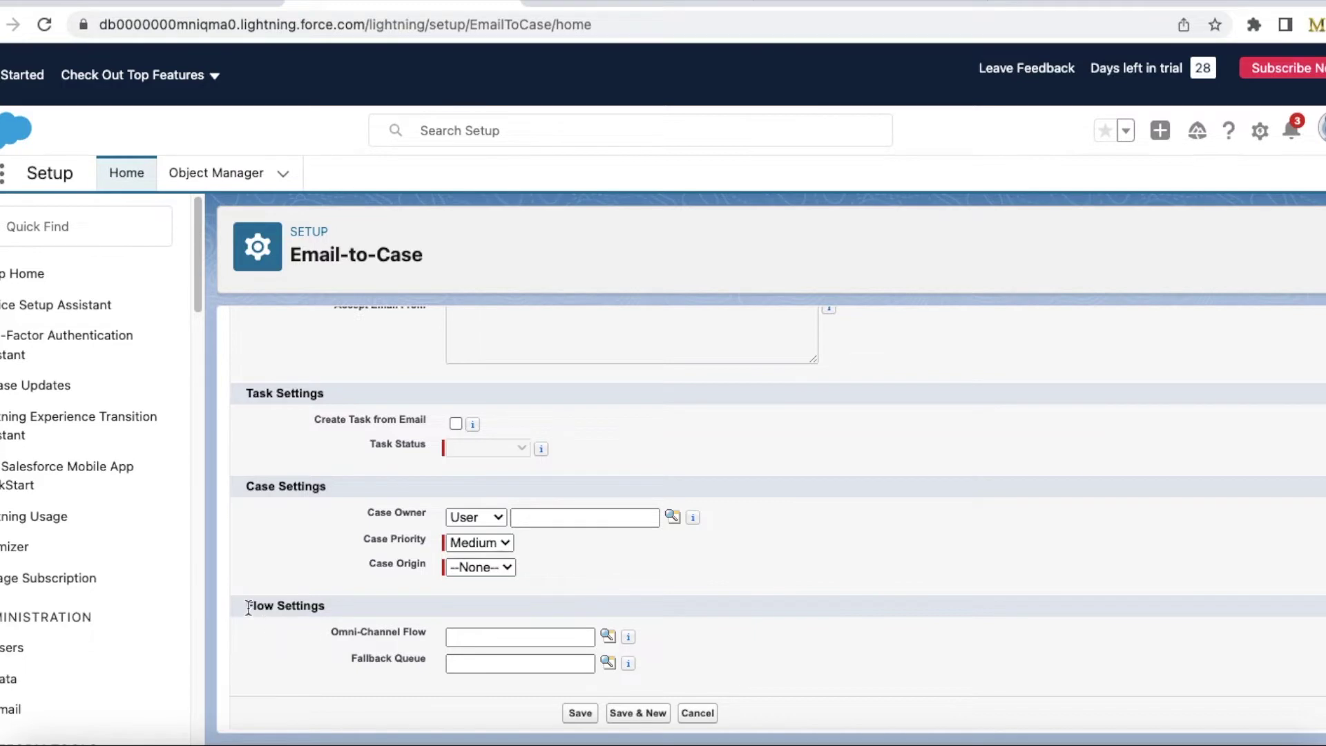
- Highlight the Email-to-Case title, Routing Address heading and Flow Settings section on the form
left_click_drag(248, 607, 329, 614)
scroll(342, 376, "up", 5)
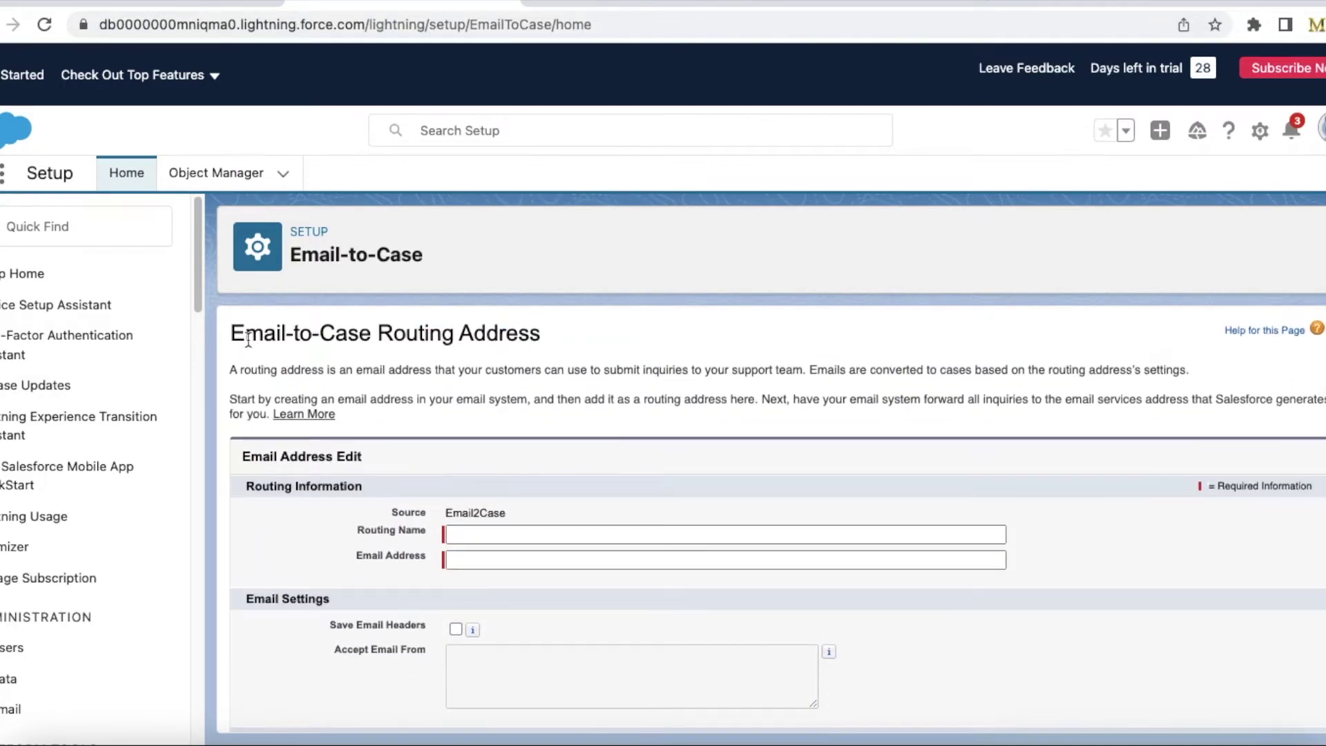
left_click_drag(245, 339, 370, 338)
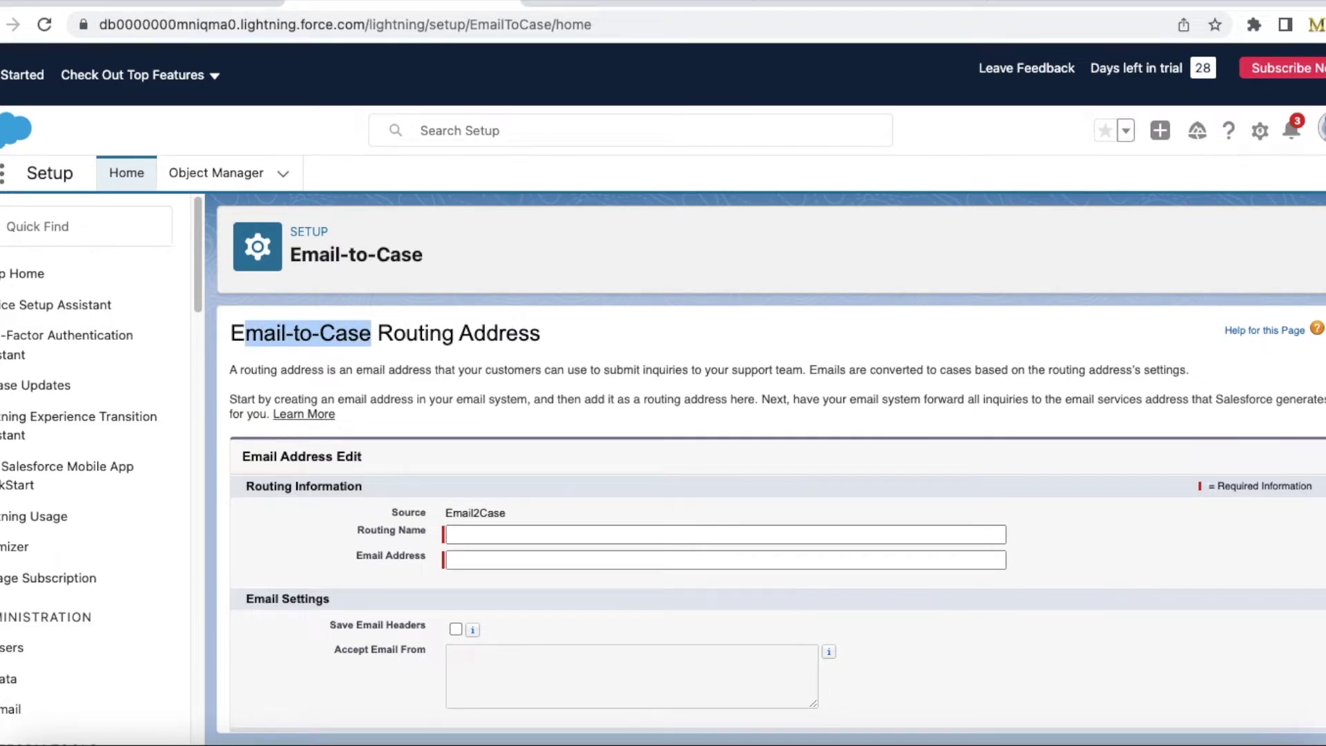
scroll(759, 518, "down", 5)
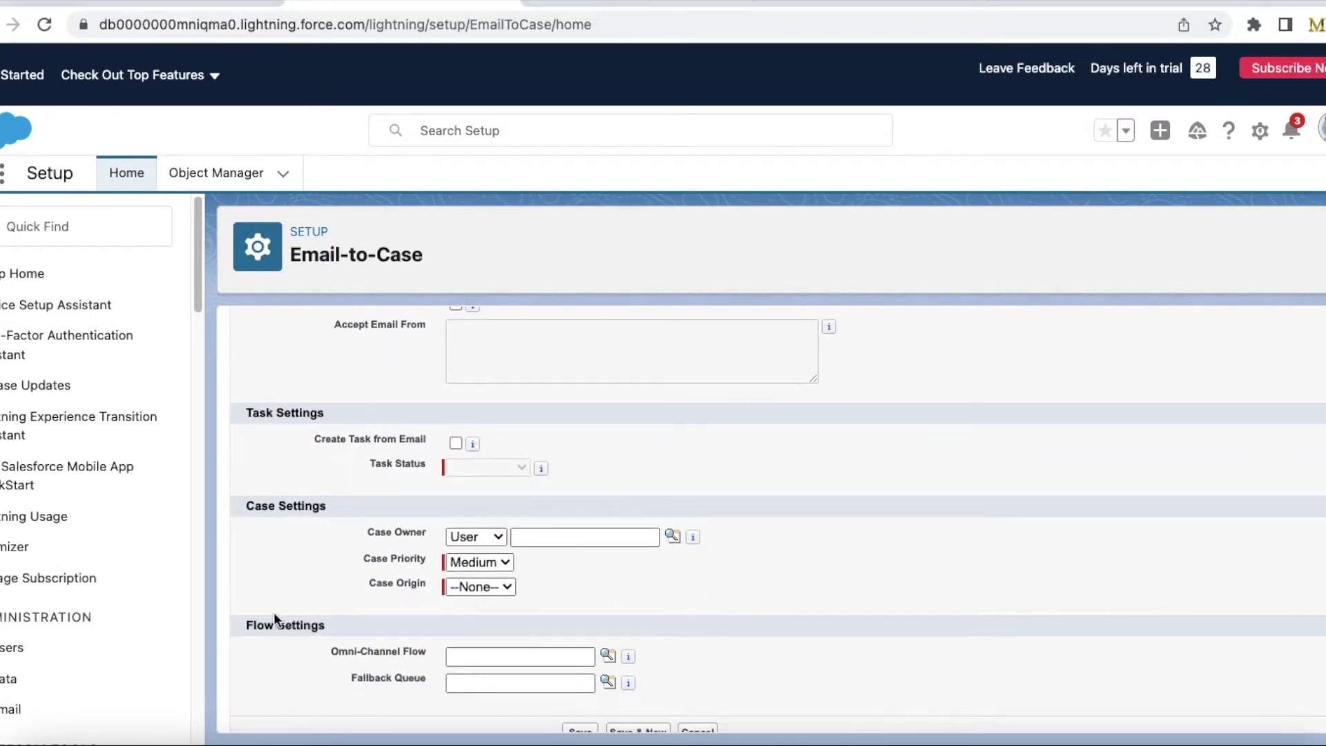
left_click_drag(349, 623, 238, 624)
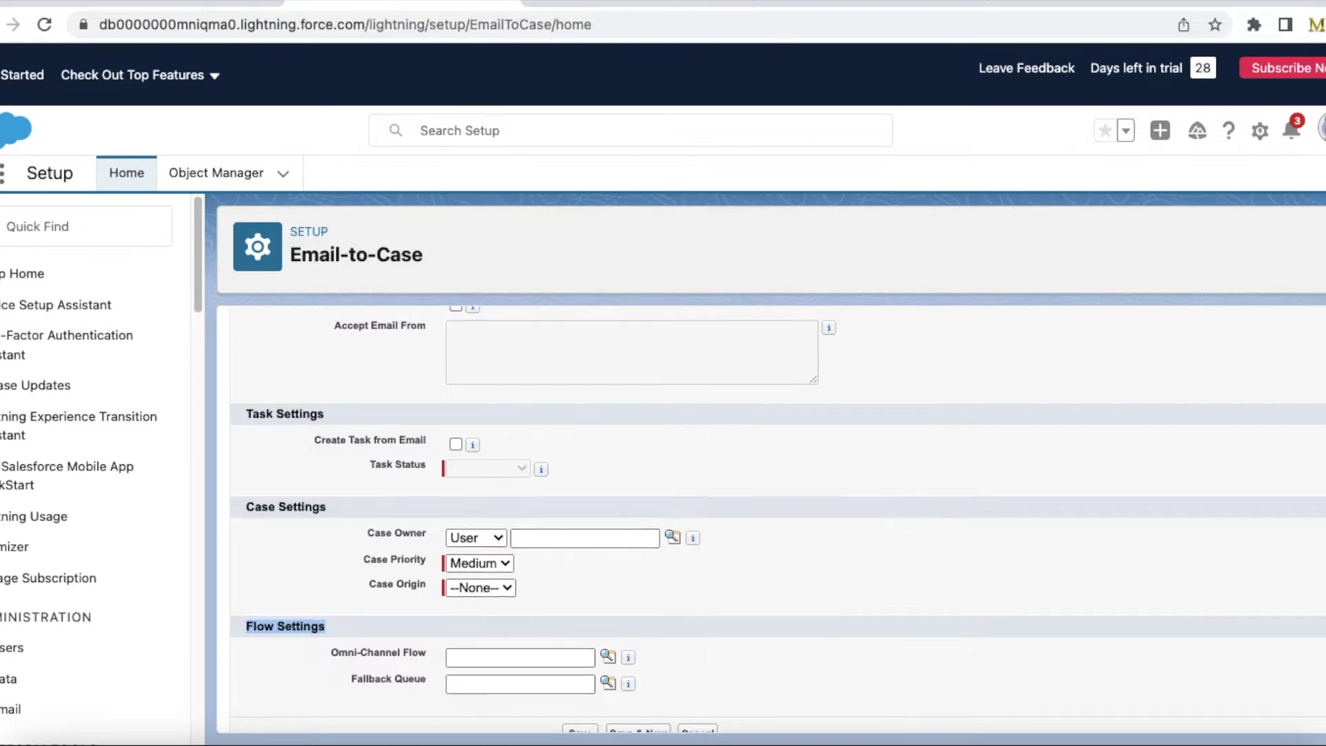
scroll(760, 517, "up", 5)
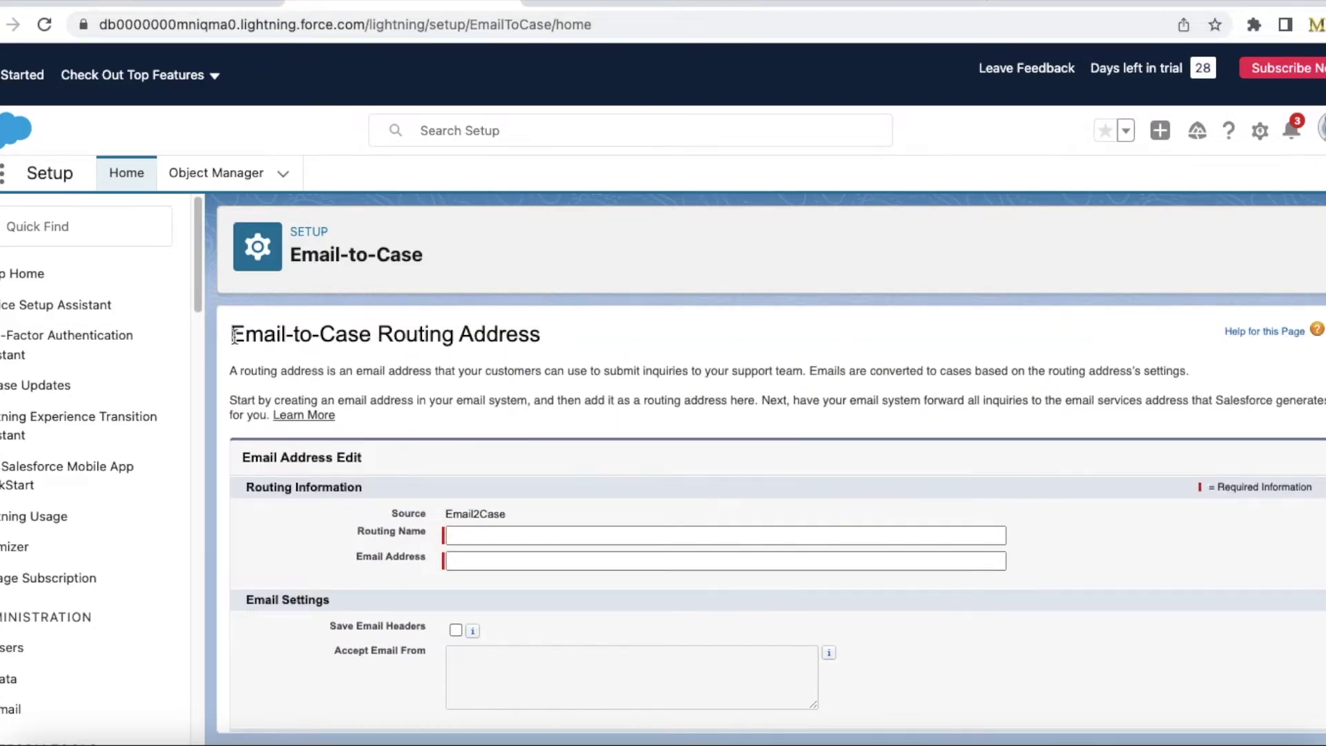
left_click_drag(231, 334, 575, 360)
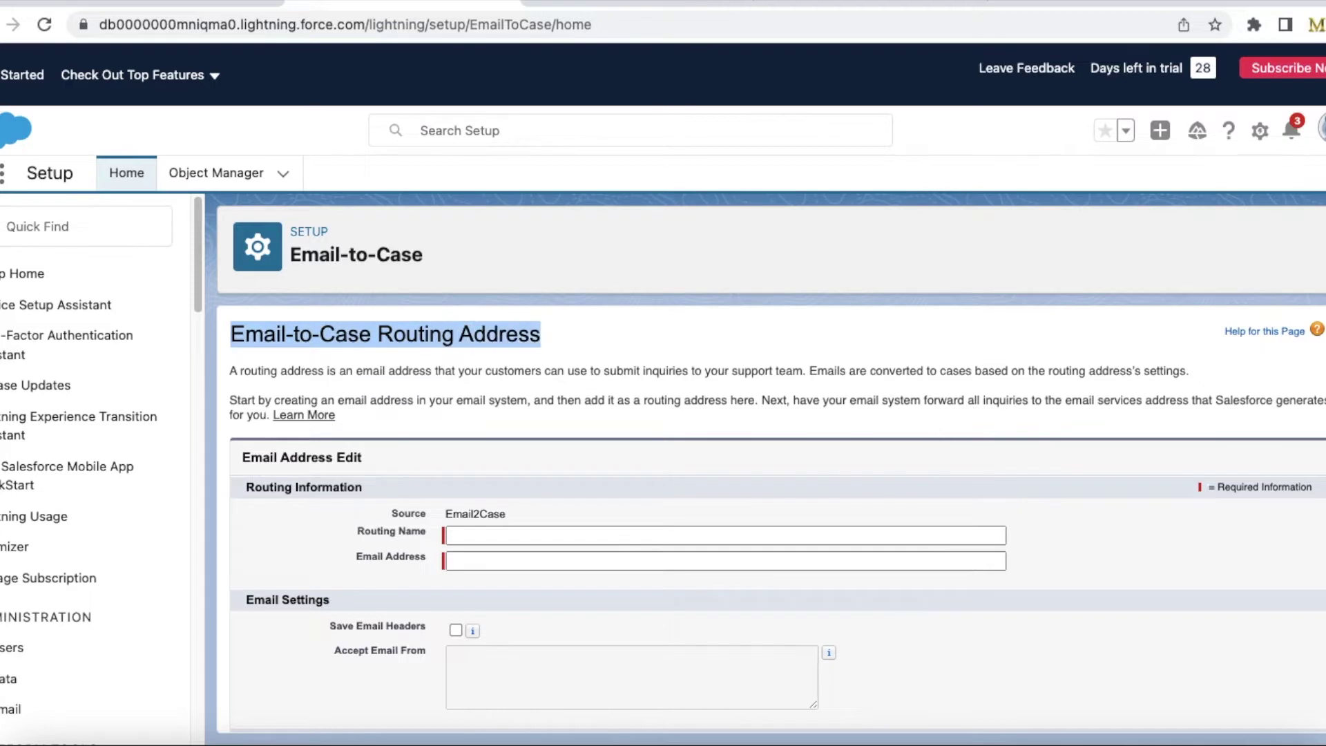
scroll(421, 649, "down", 5)
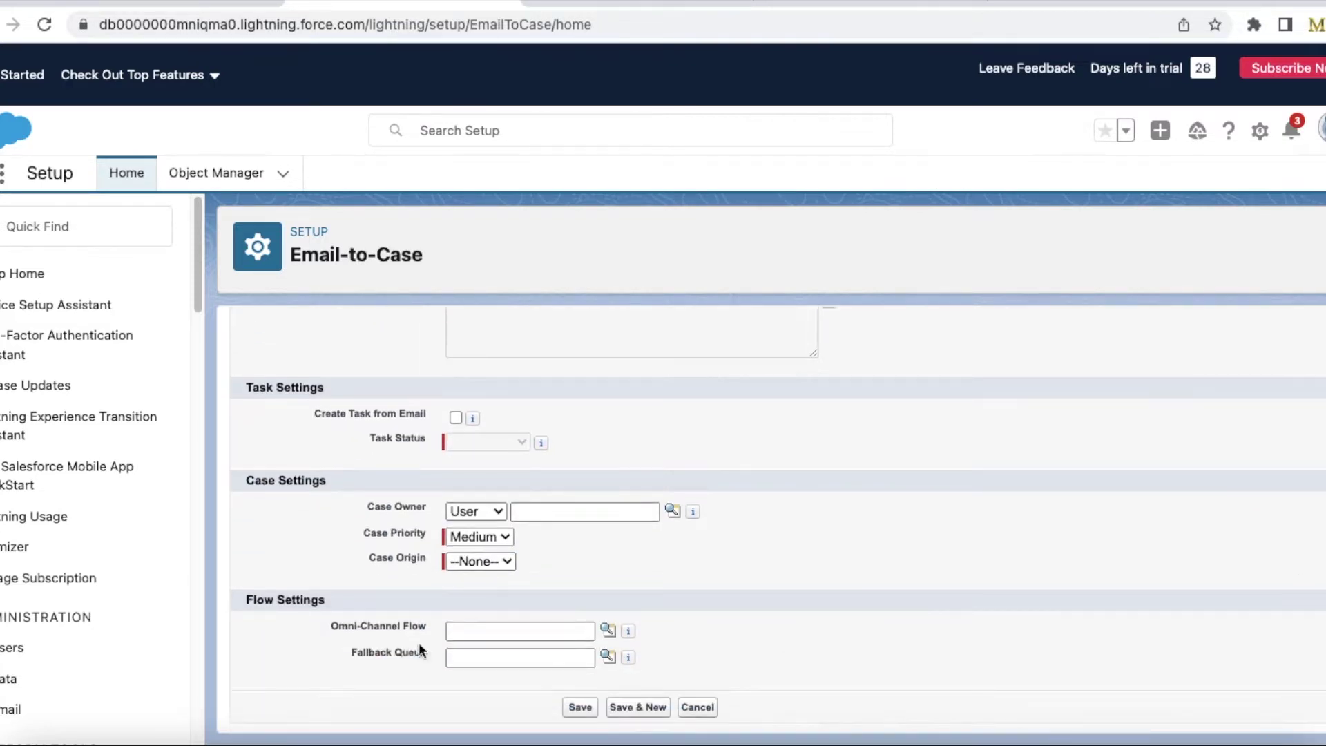
left_click_drag(346, 601, 245, 601)
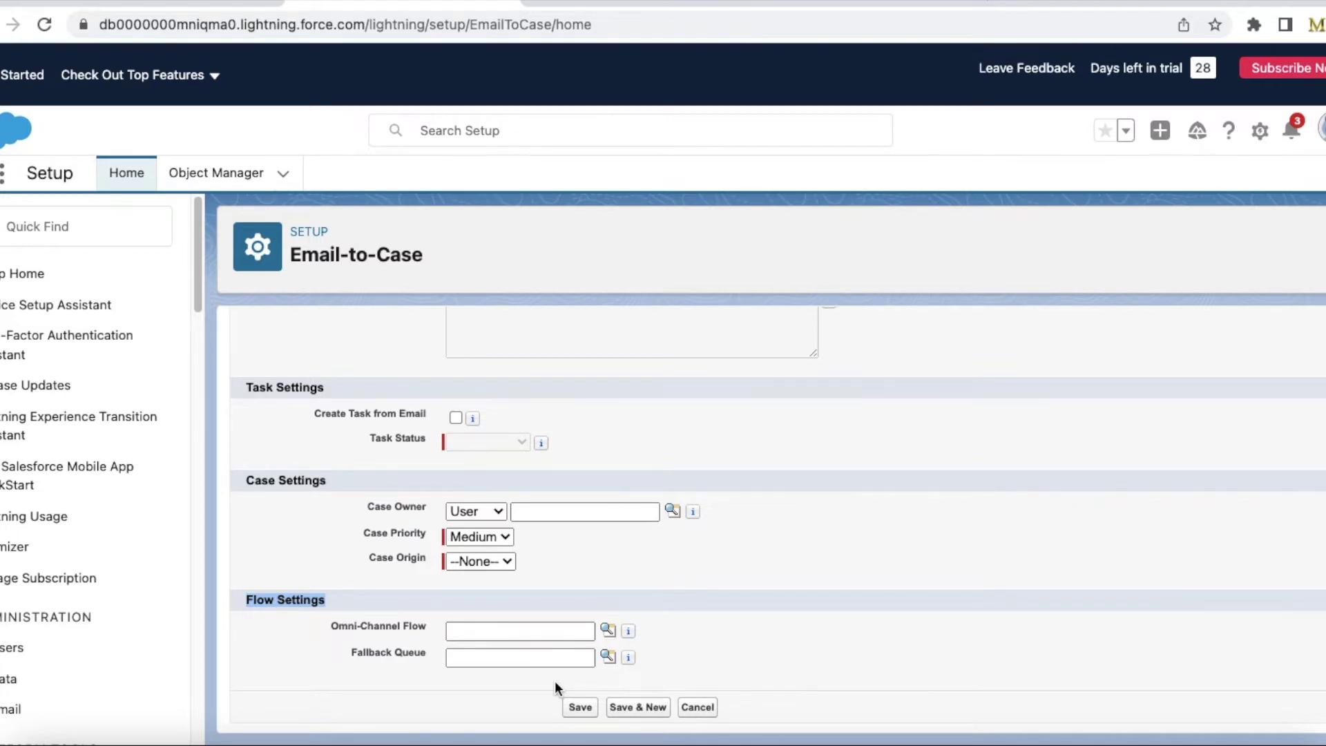
- Open Salesforce Trust Status in a new tab and search for instance cs100
left_click(1014, 2)
type("status.salesforce.com")
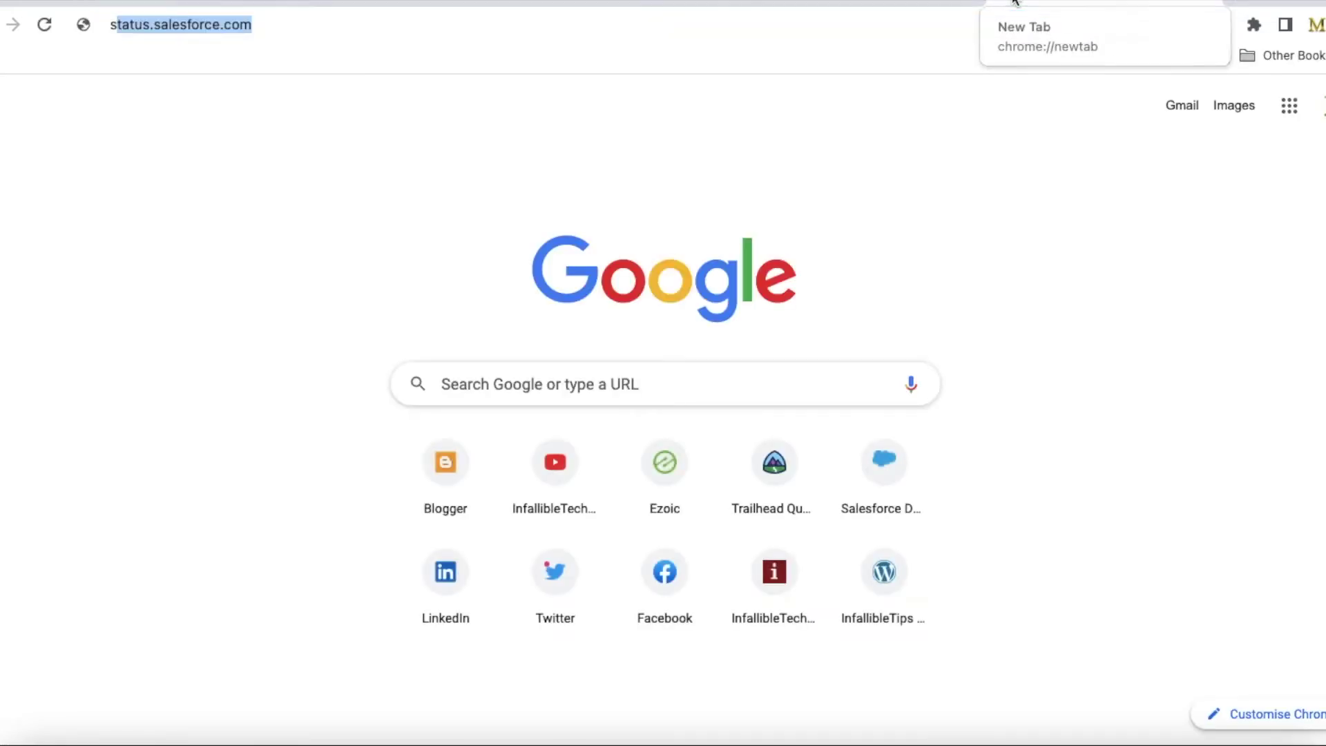
key("Return")
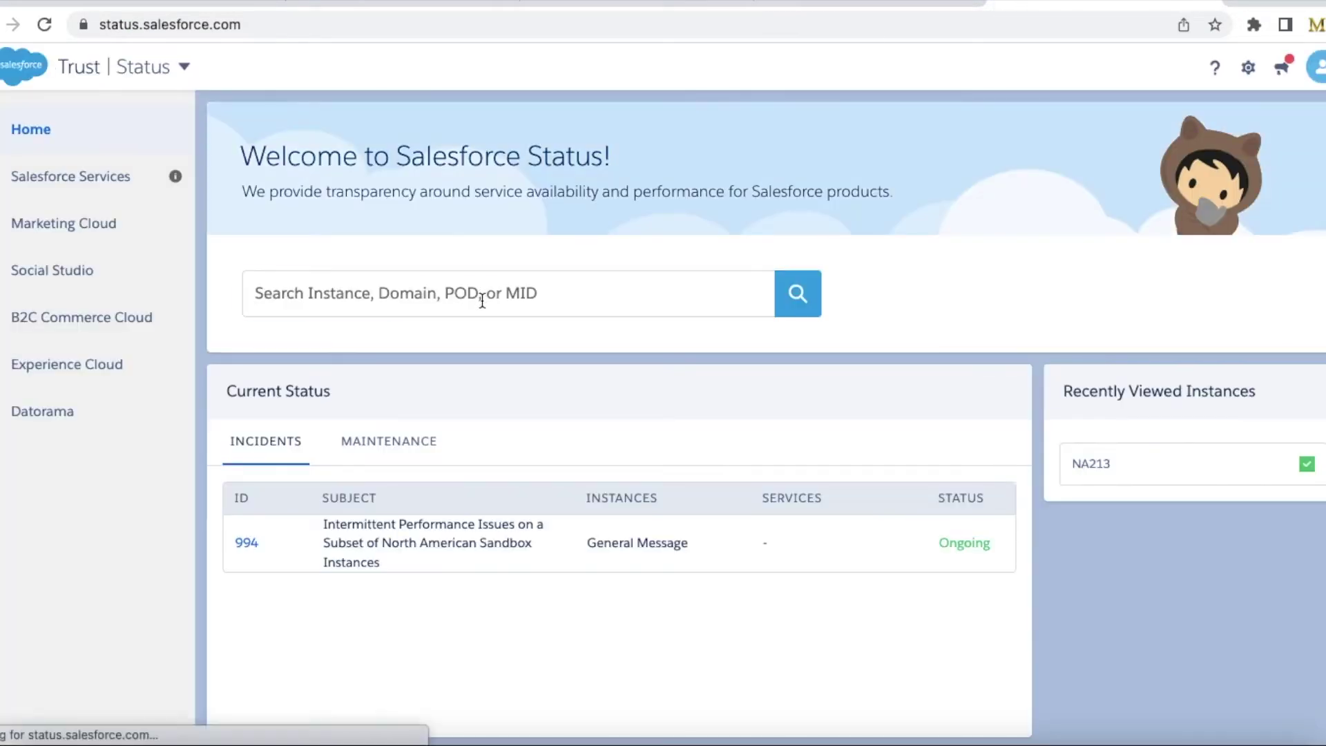
left_click(481, 298)
type("cs")
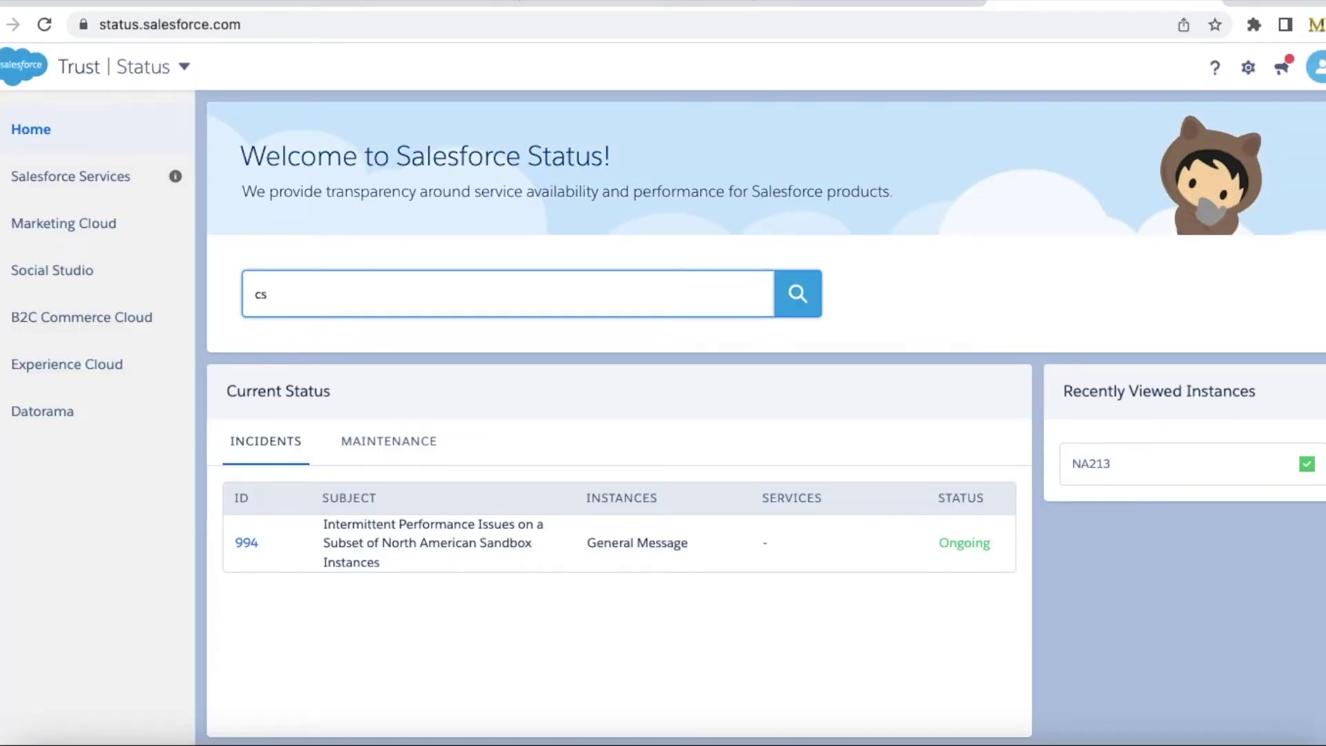
type("100")
key("Return")
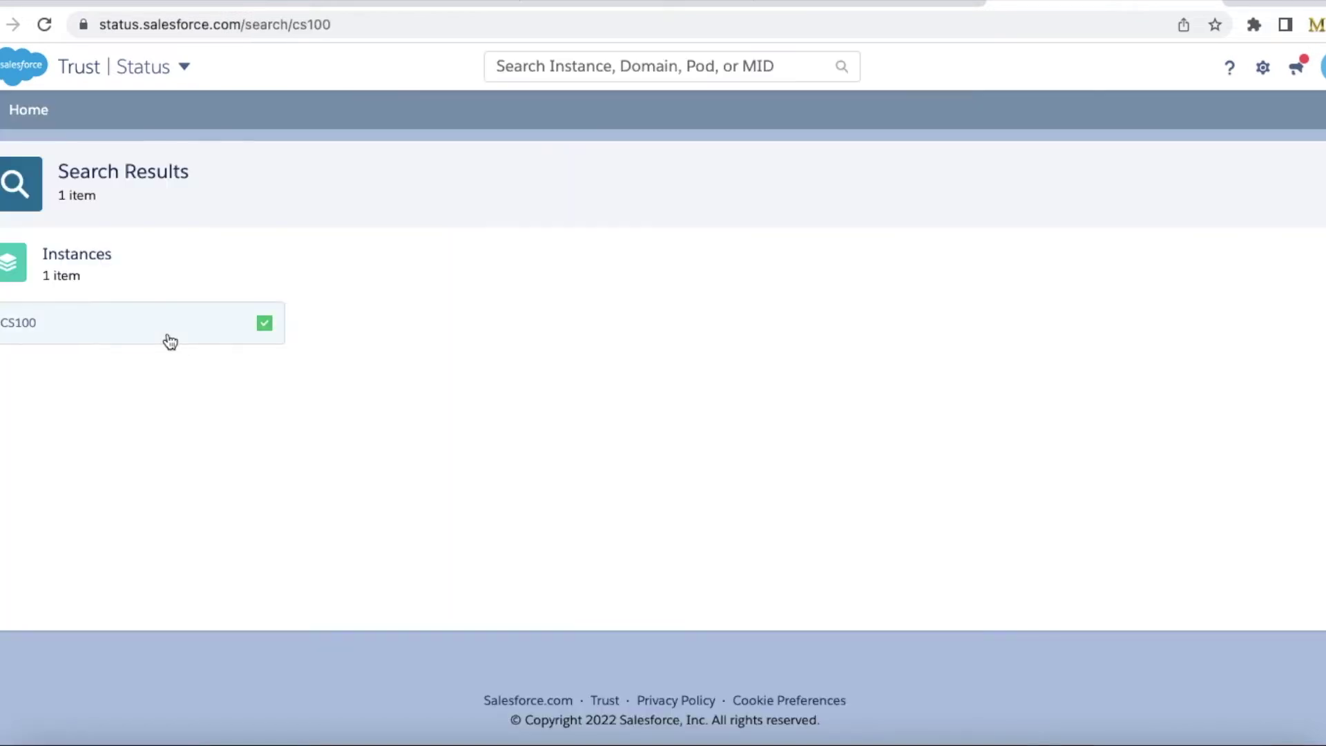
- Open the CS100 instance details and highlight its version, Summer '22 Patch 18.34
left_click(115, 322)
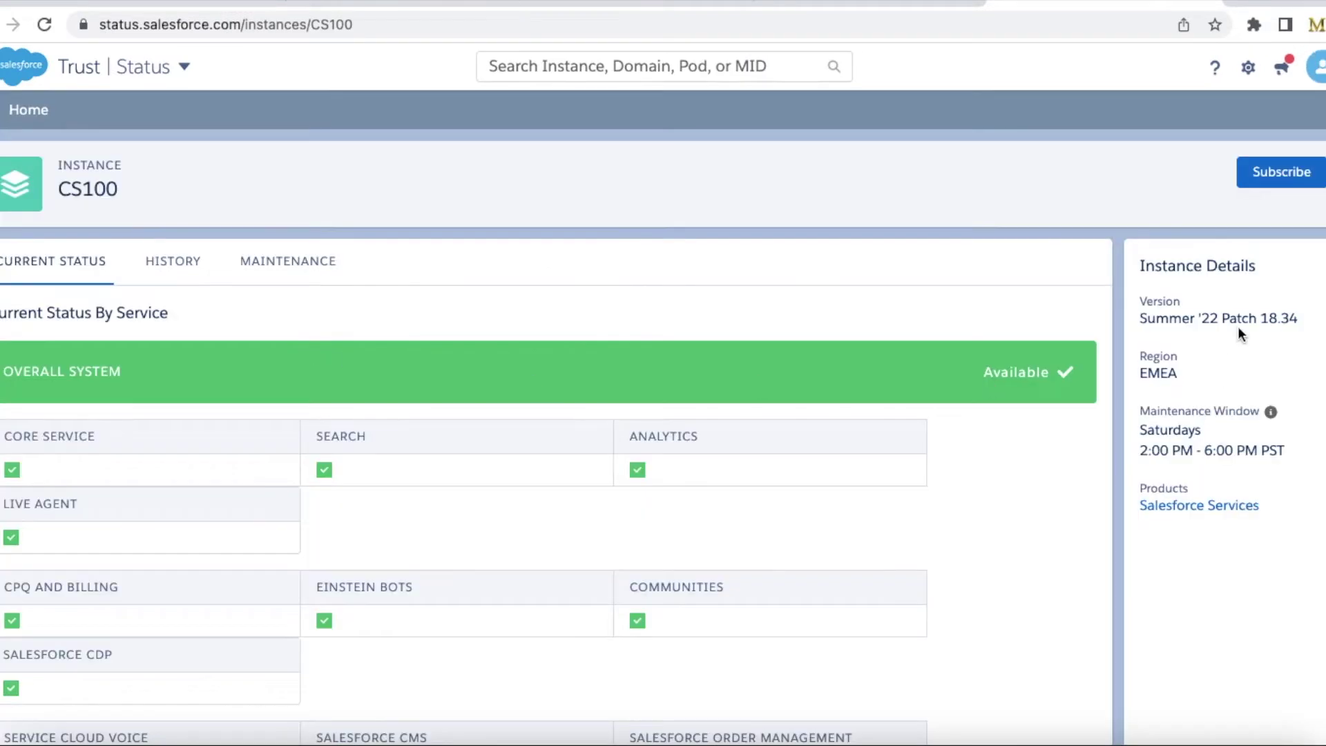
left_click_drag(122, 192, 45, 200)
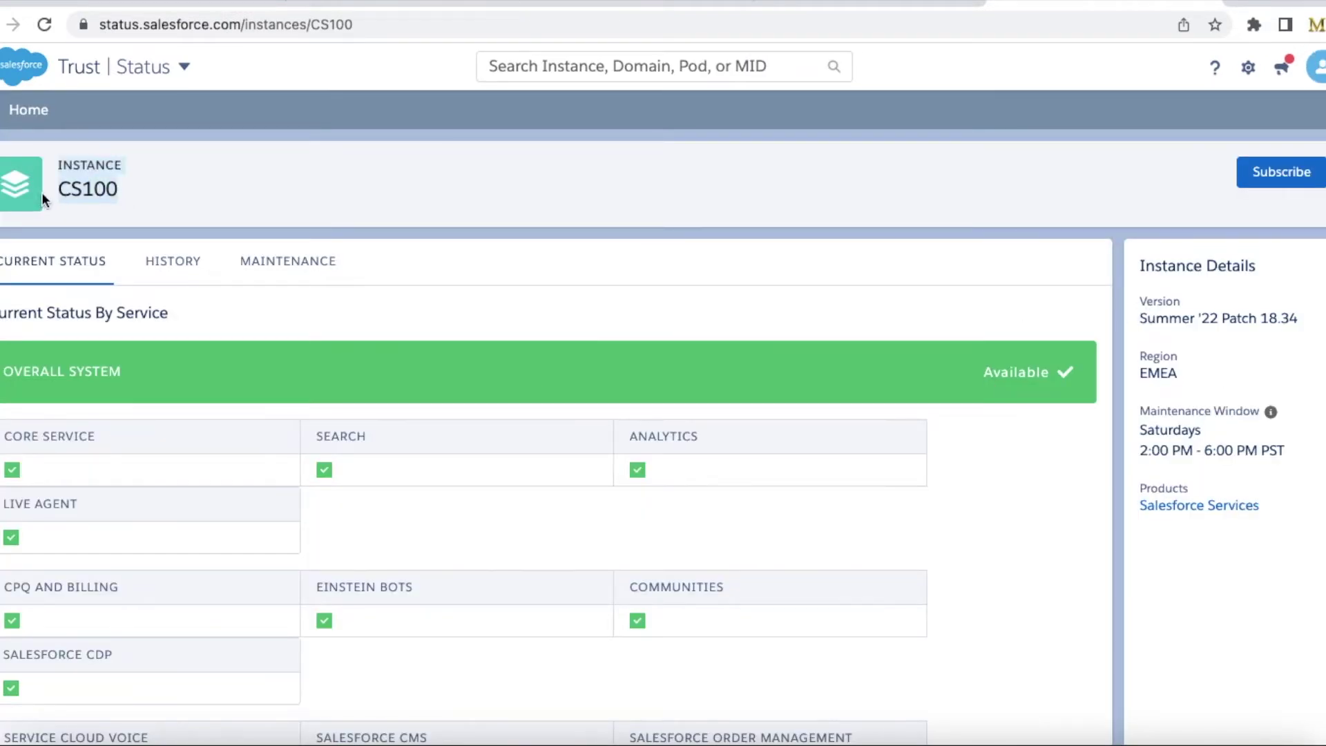
left_click_drag(1139, 319, 1311, 324)
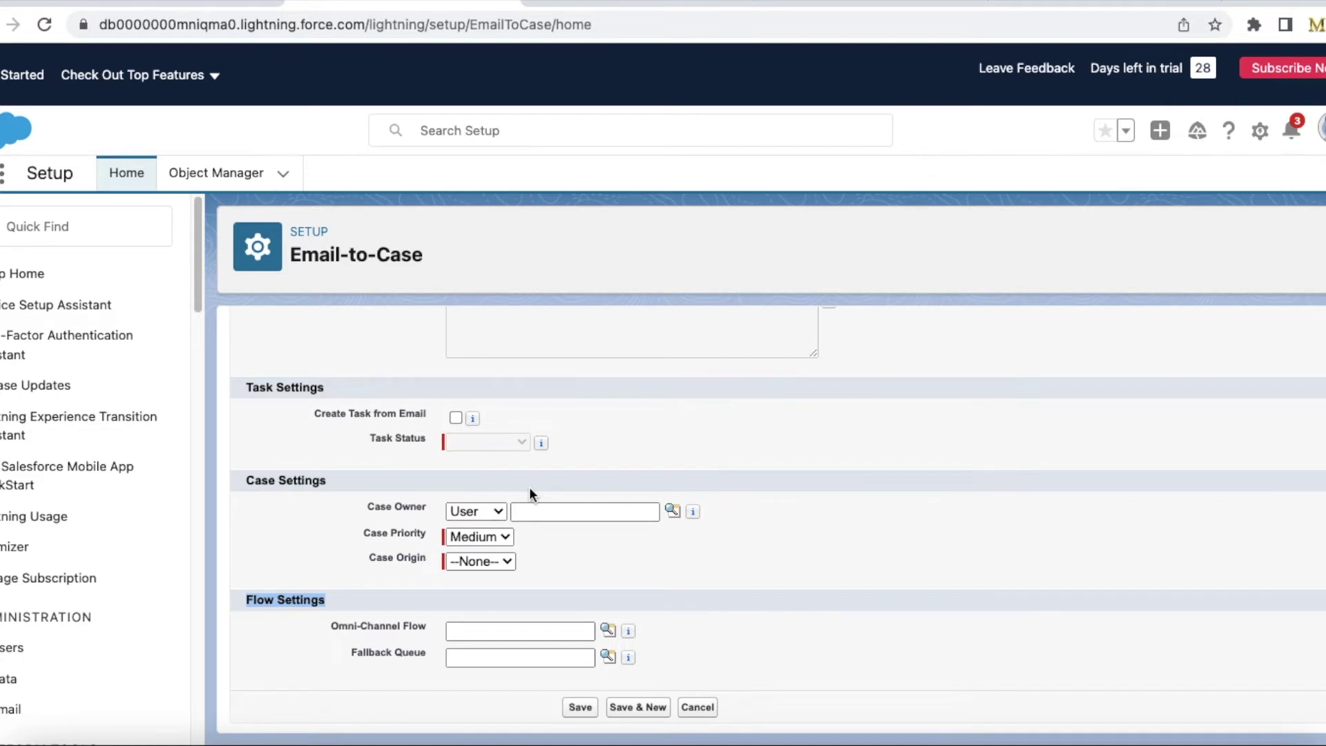
- Show the Omni-Channel Settings page with Enable Omni-Channel checked
left_click(643, 3)
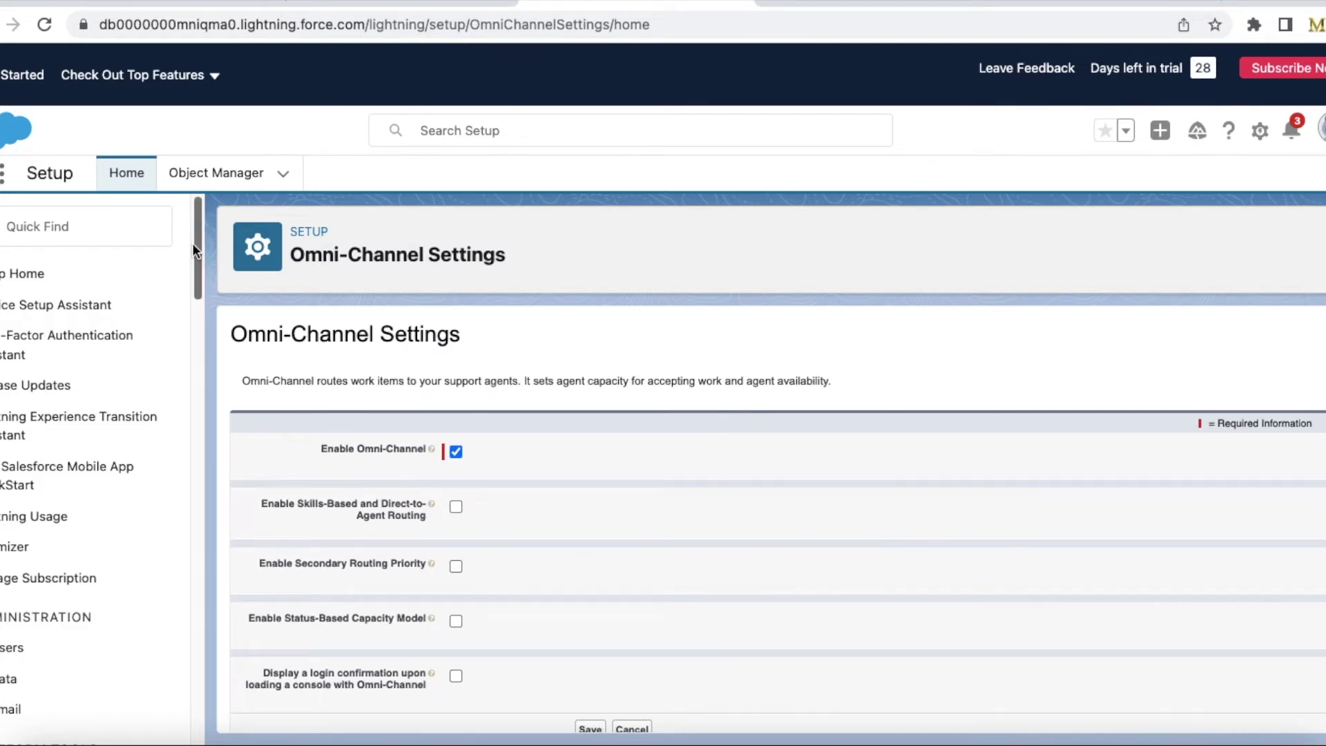
left_click_drag(193, 243, 194, 523)
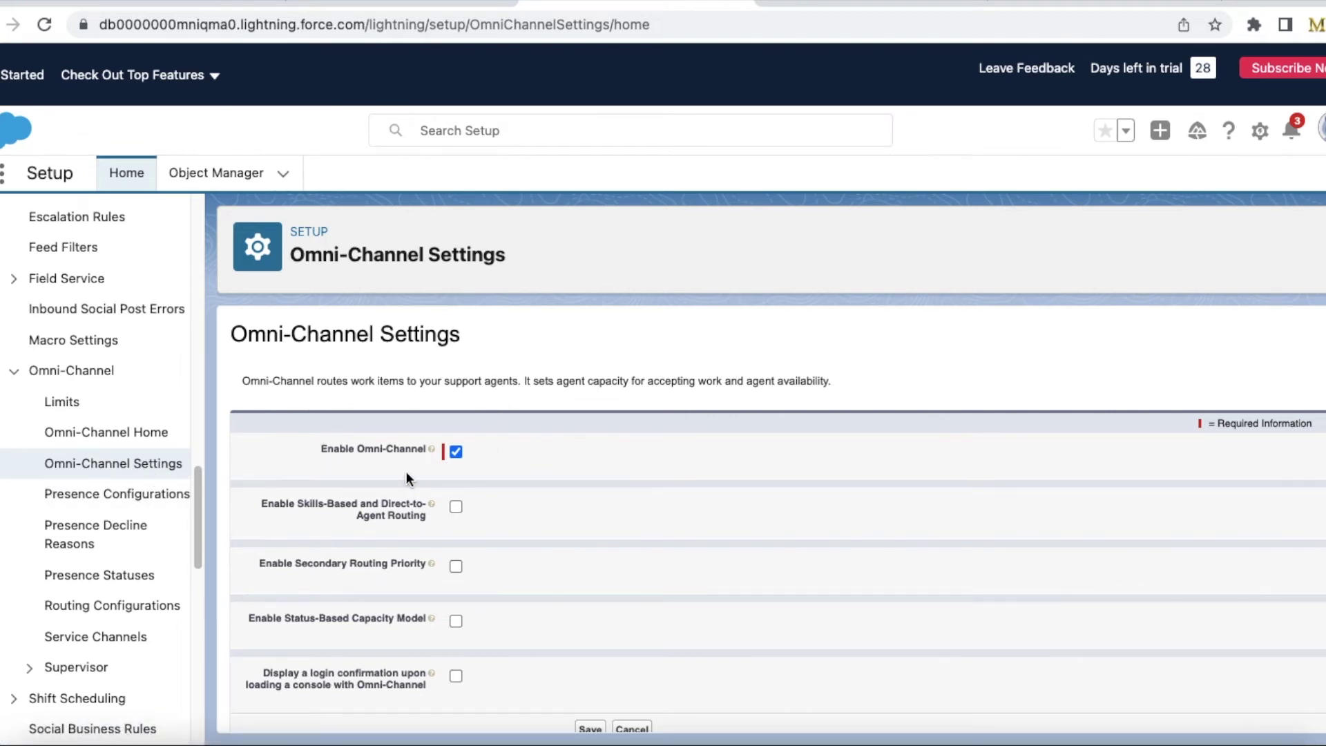
- Point out the Case Service Channel's Salesforce Object is Case, then return to Email-to-Case
left_click(829, 6)
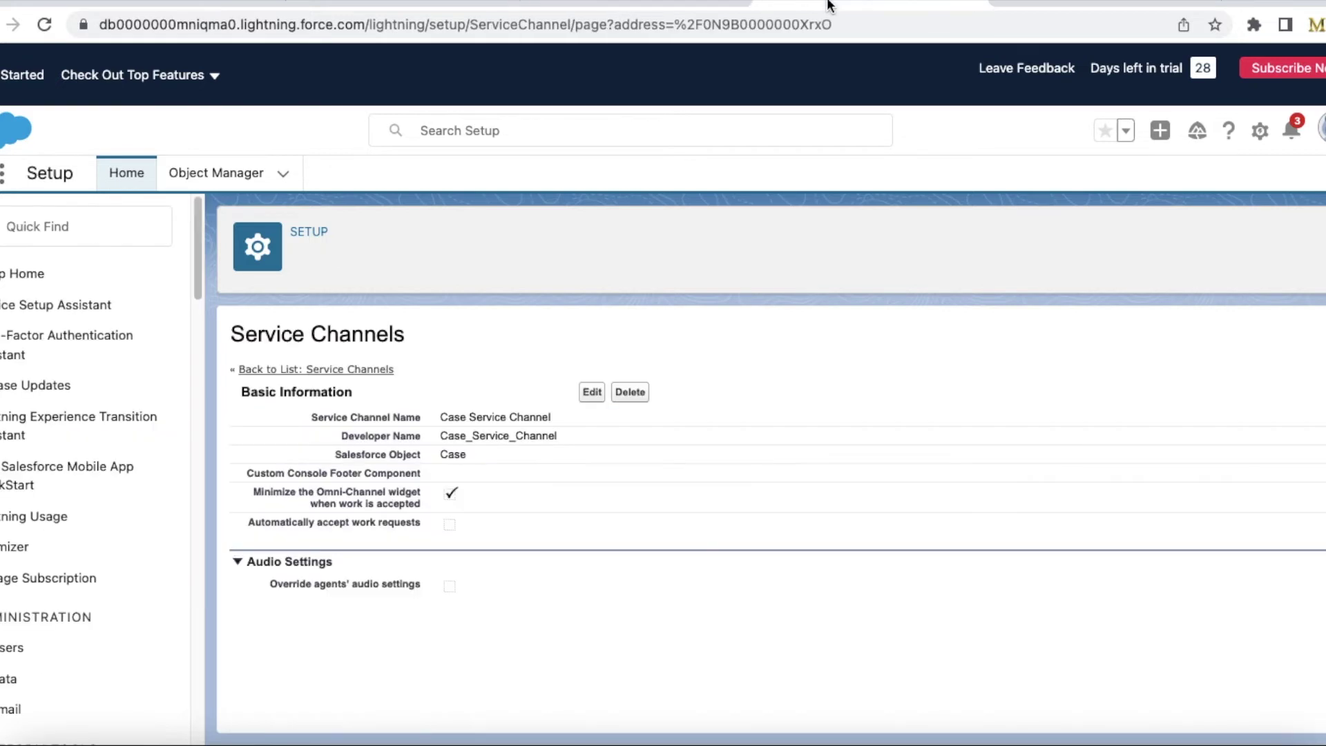
left_click_drag(200, 259, 205, 514)
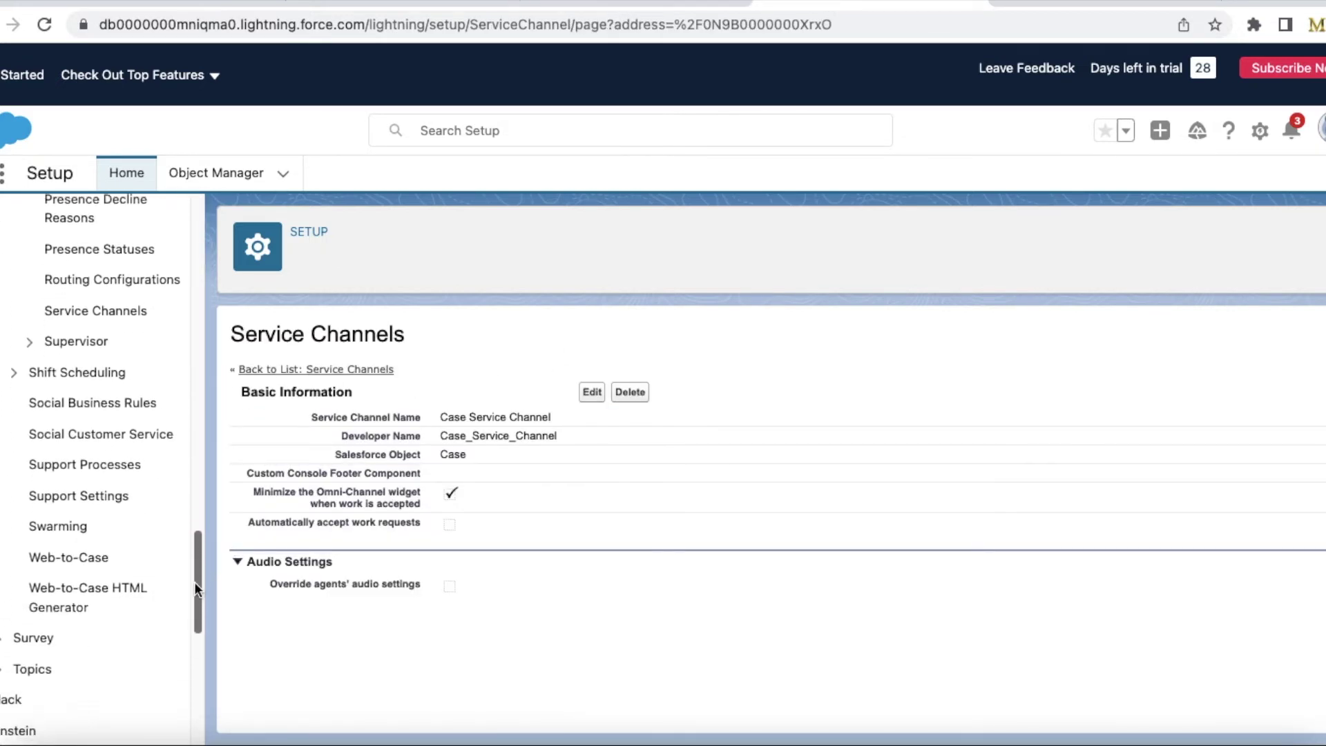
left_click_drag(205, 514, 212, 504)
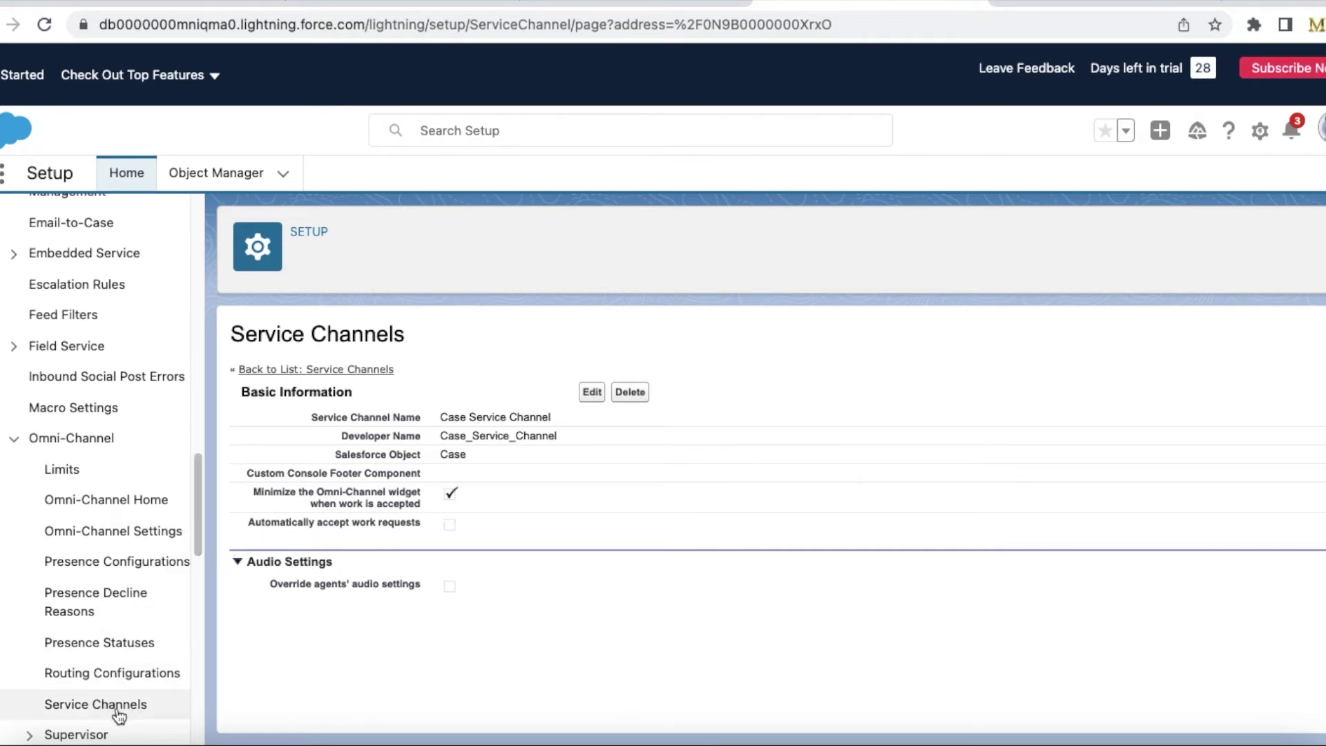
left_click_drag(325, 455, 460, 460)
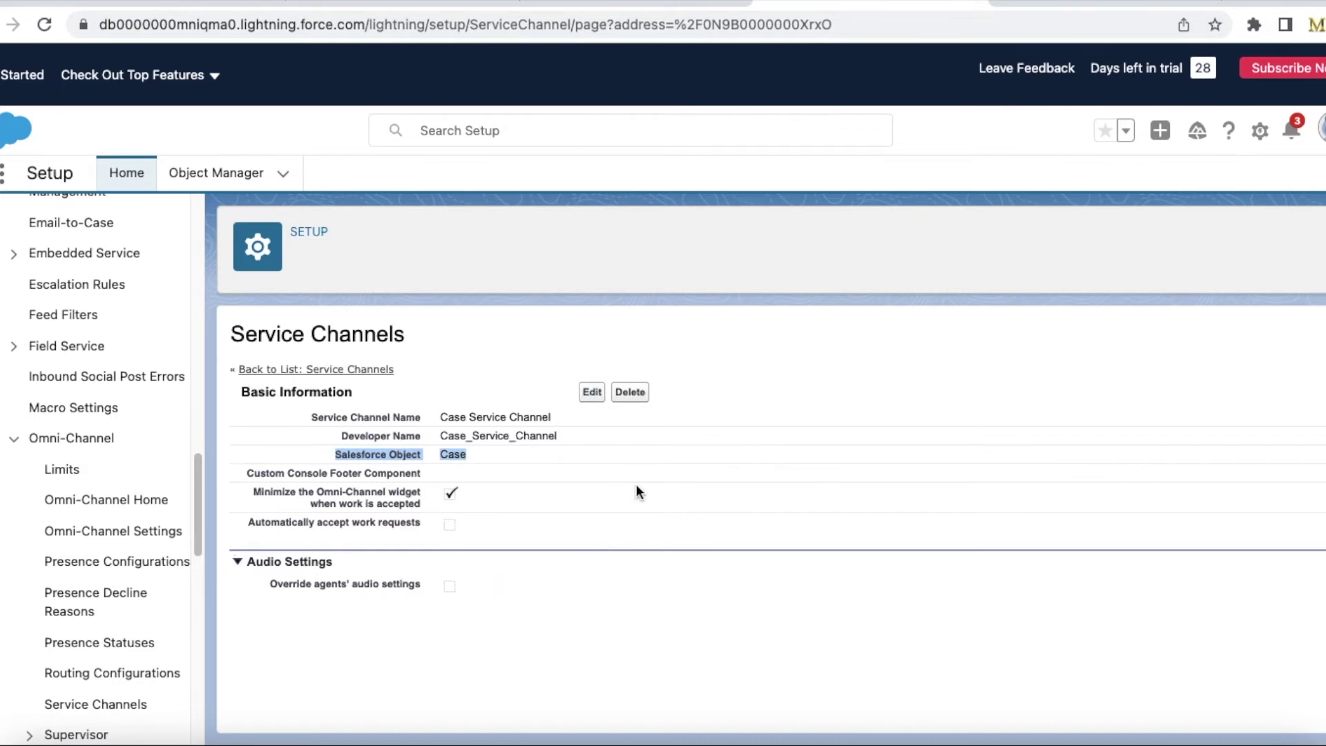
left_click(613, 10)
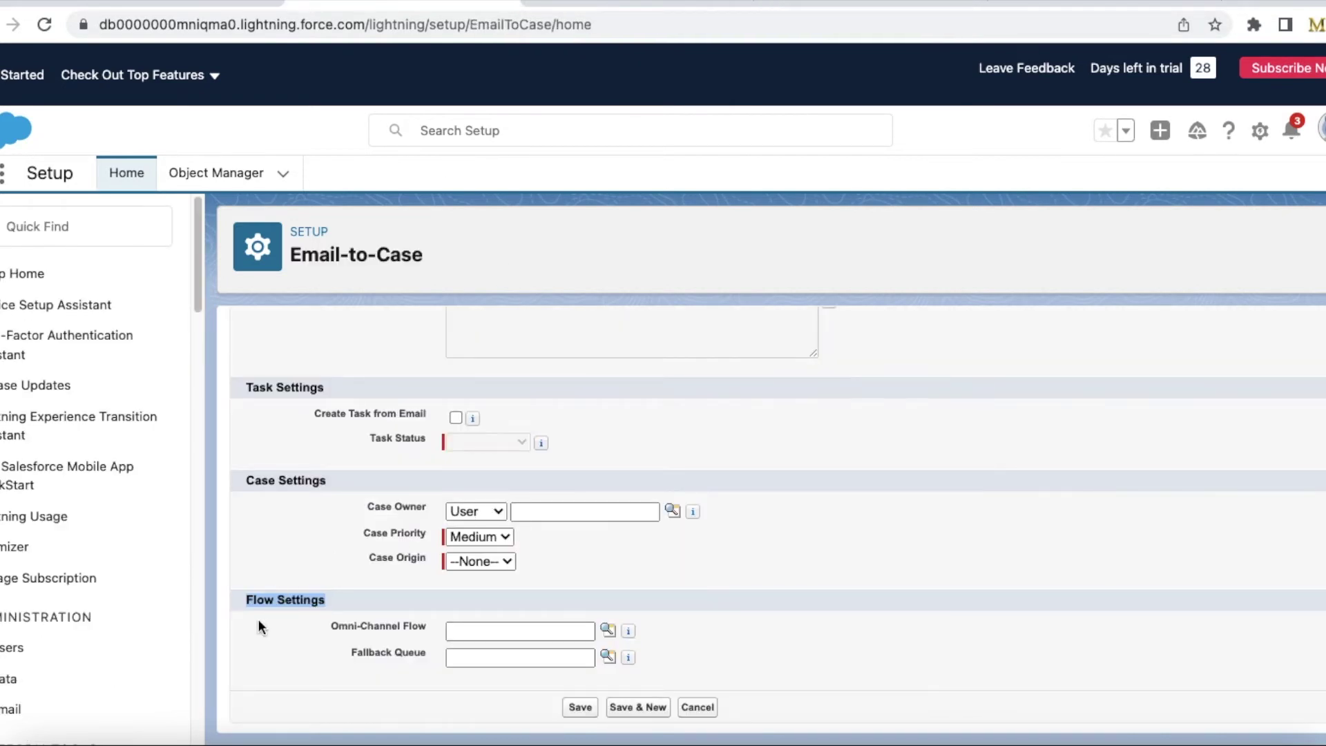
- Scroll up the Email-to-Case form, then show Omni-Channel Settings with Omni-Channel enabled
scroll(467, 321, "up", 5)
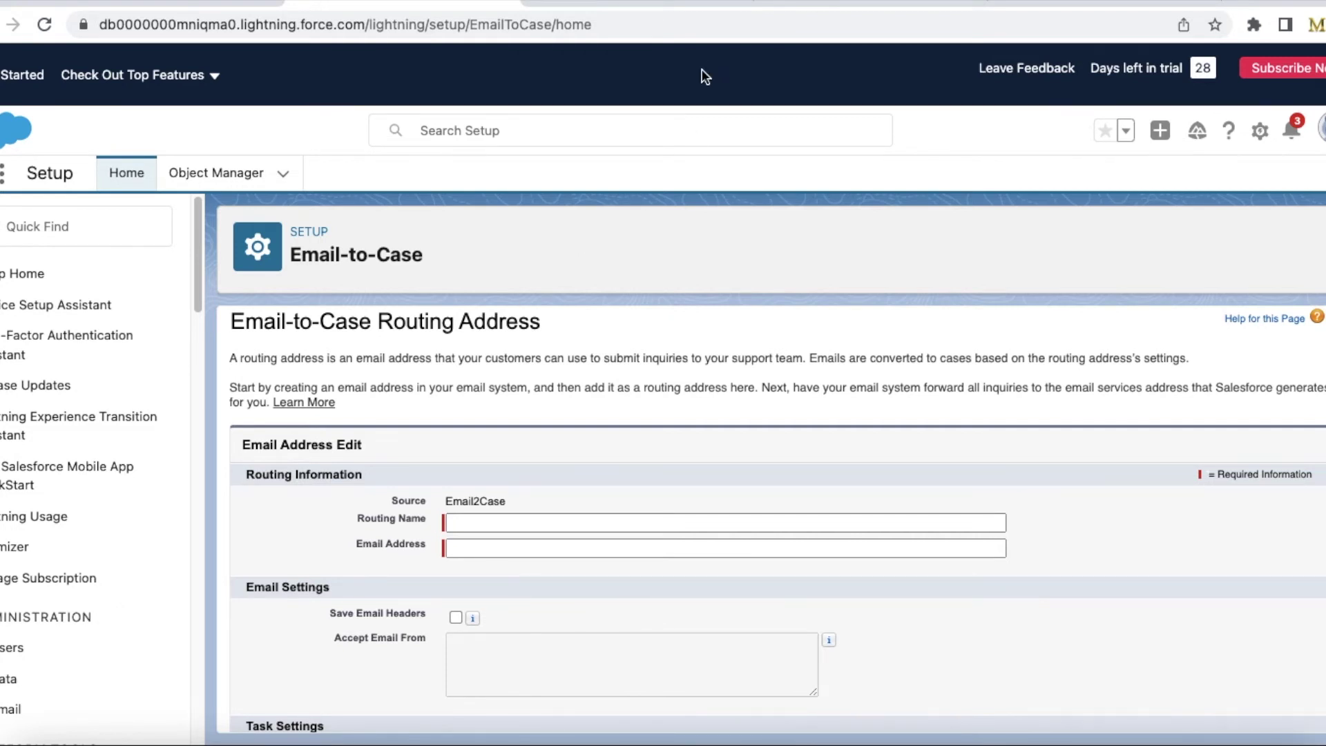
left_click(656, 6)
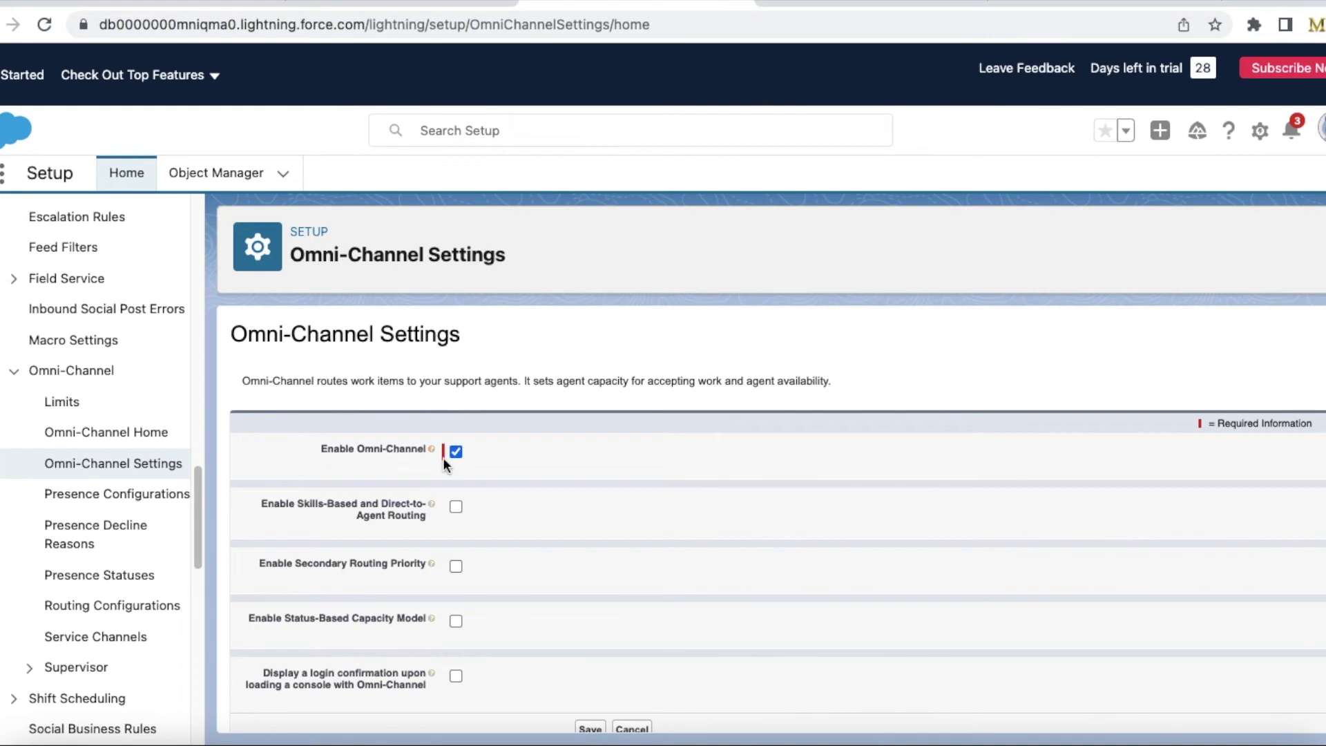
- Highlight the Service Channels heading and the Case channel's Salesforce Object: Case row
left_click(883, 5)
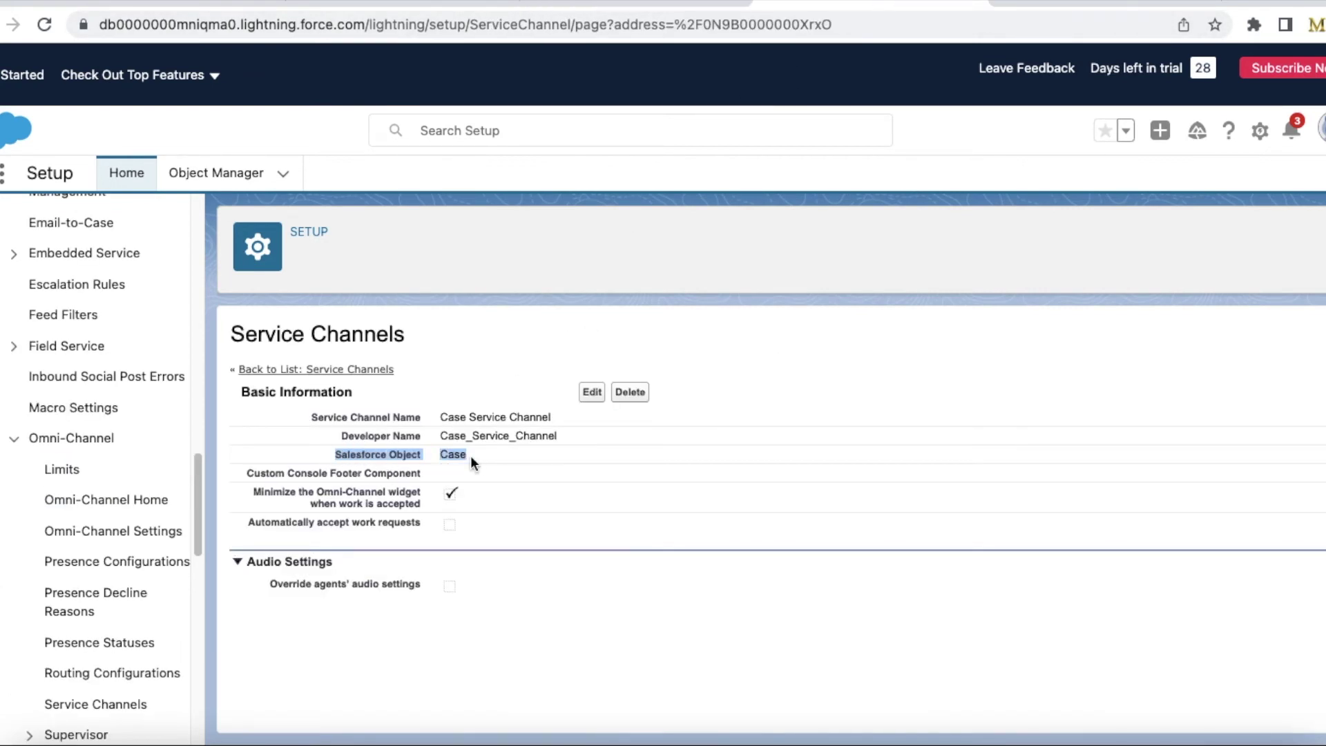
left_click_drag(421, 335, 243, 336)
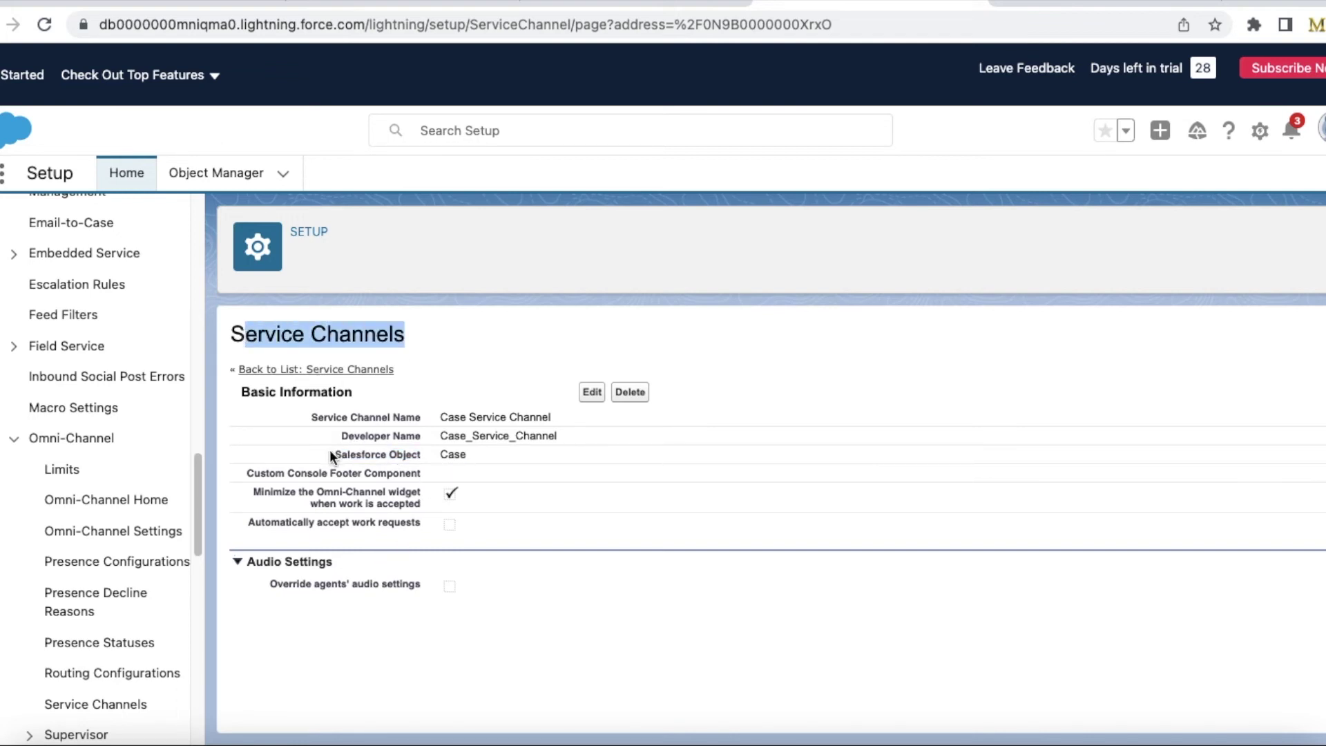
left_click_drag(331, 454, 485, 457)
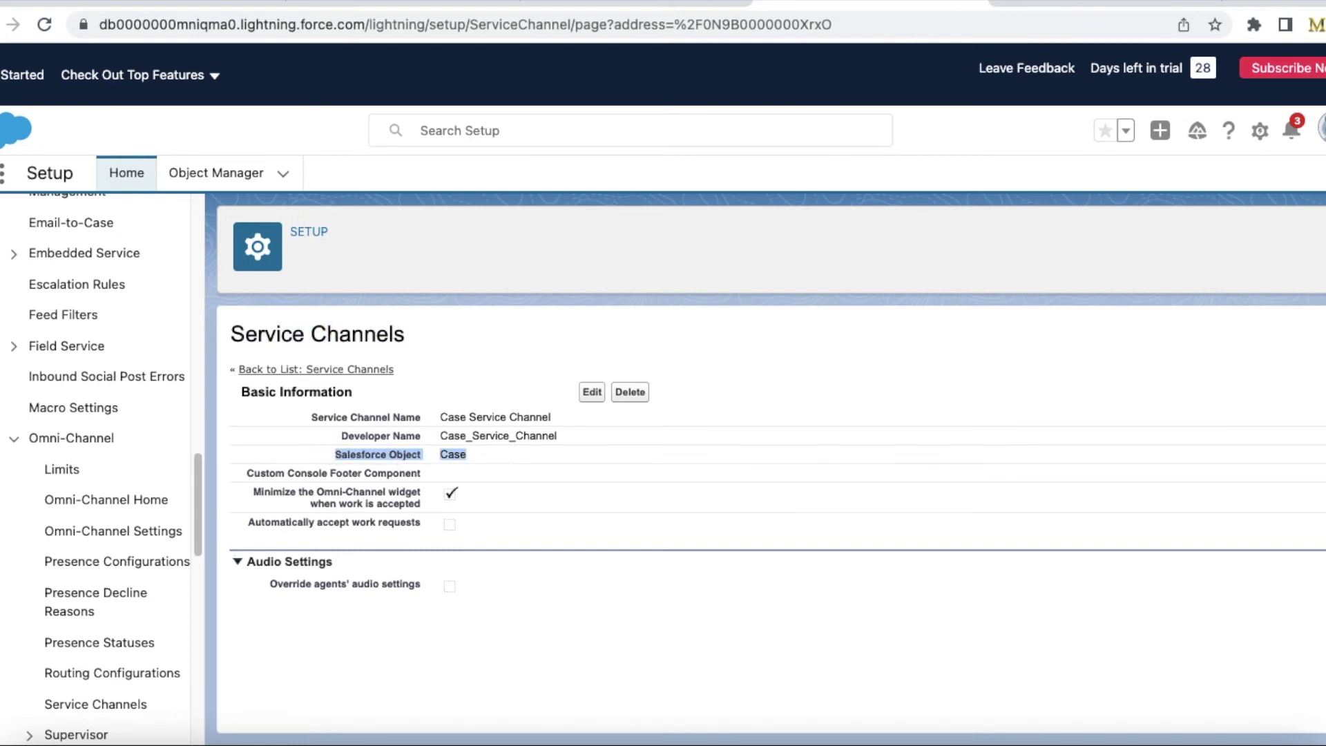